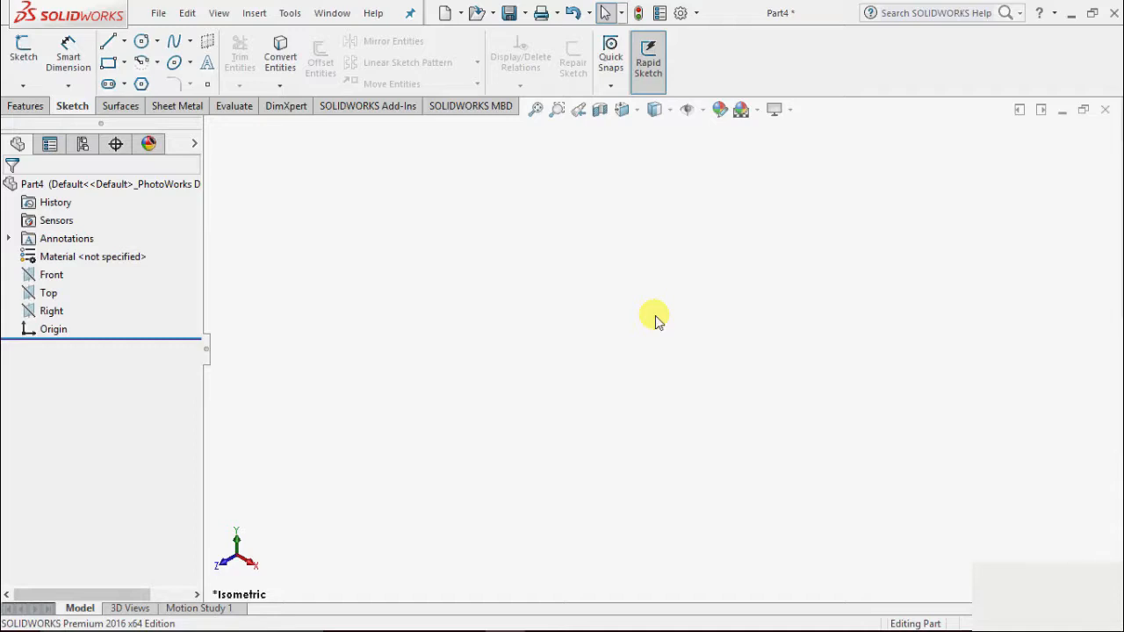
Start a new 2D sketch on the Top plane.
left_click(126, 65)
left_click(23, 86)
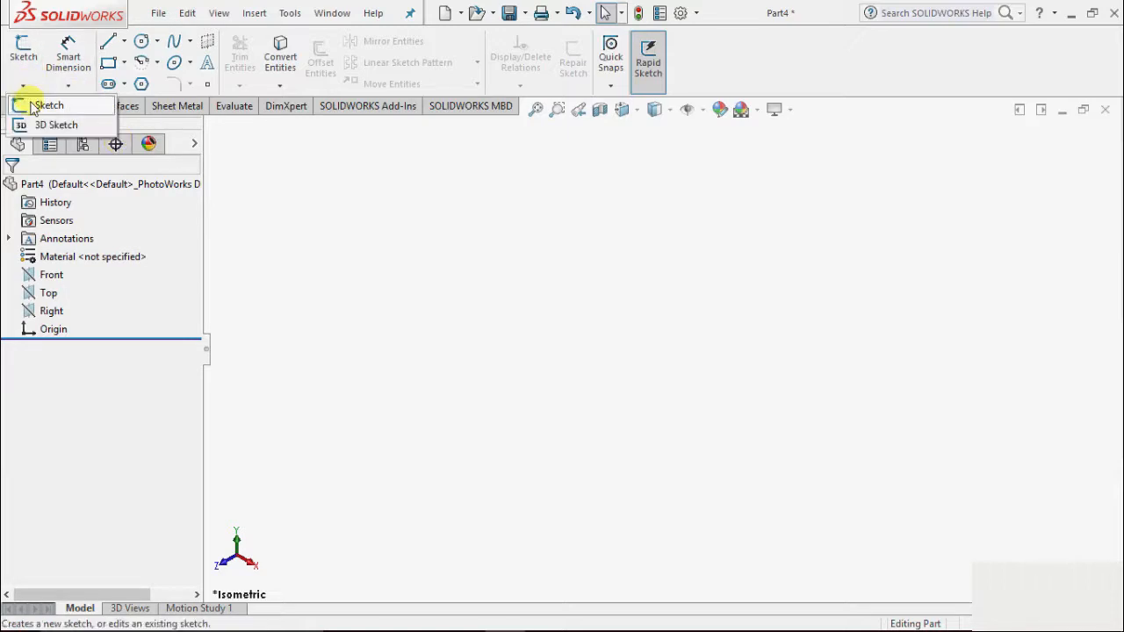
left_click(31, 106)
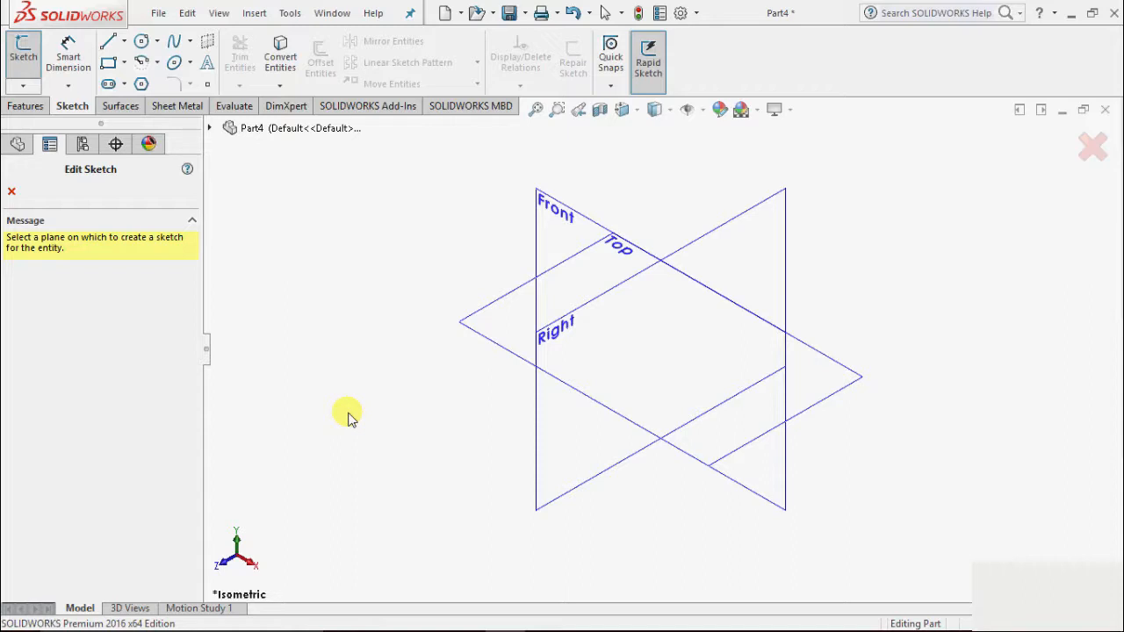
left_click(482, 309)
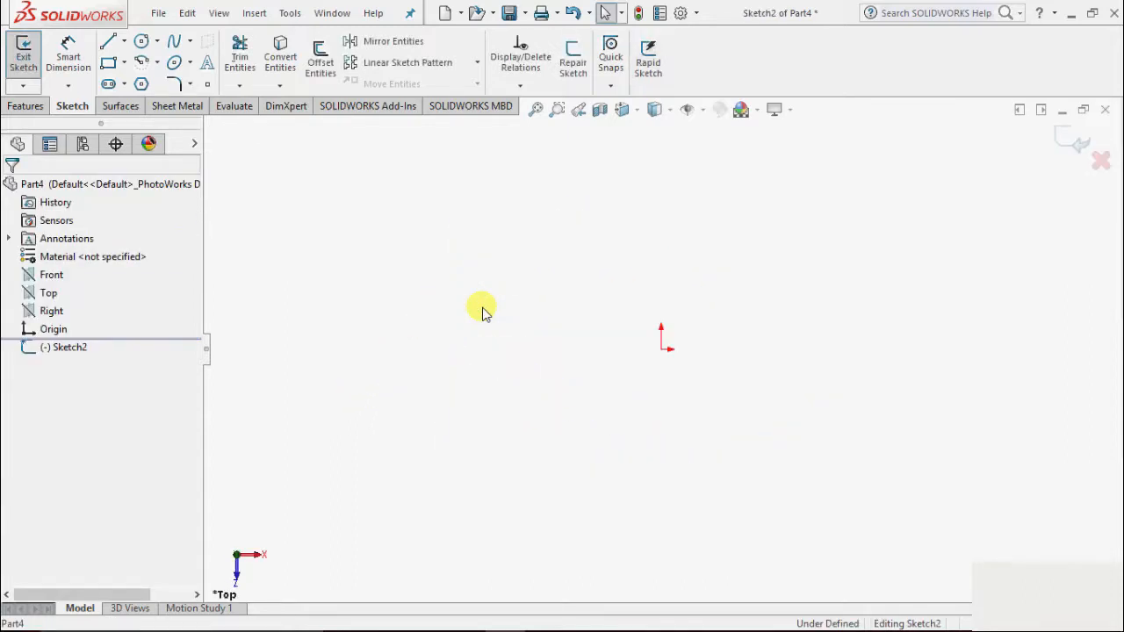
Sketch a corner rectangle of about 188 by 99 mm enclosing the origin.
left_click(126, 63)
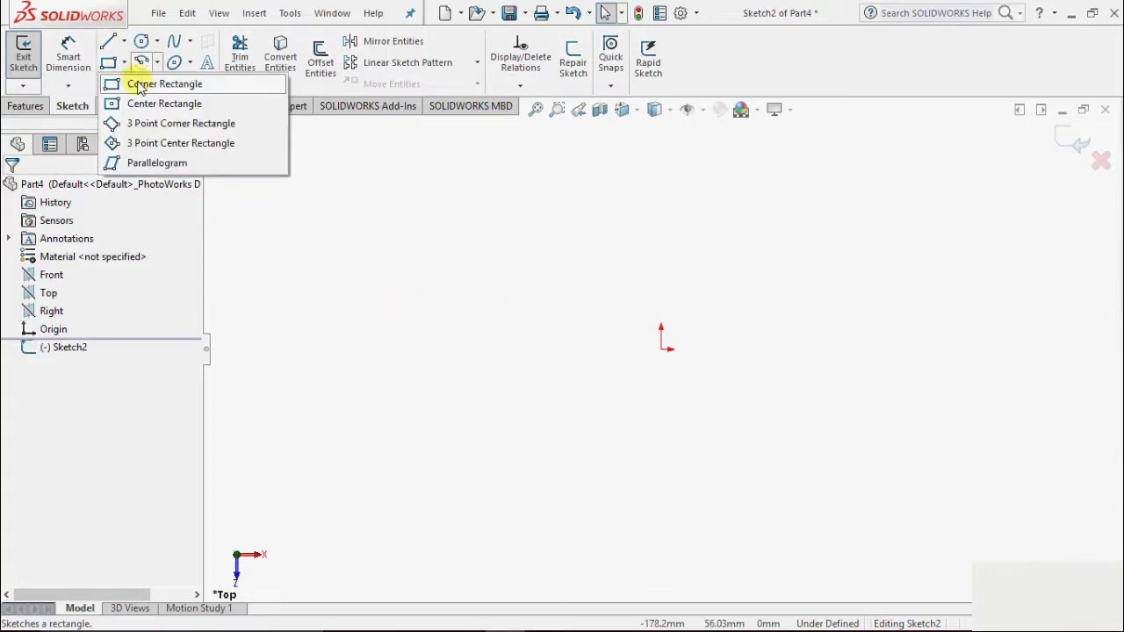
left_click(138, 84)
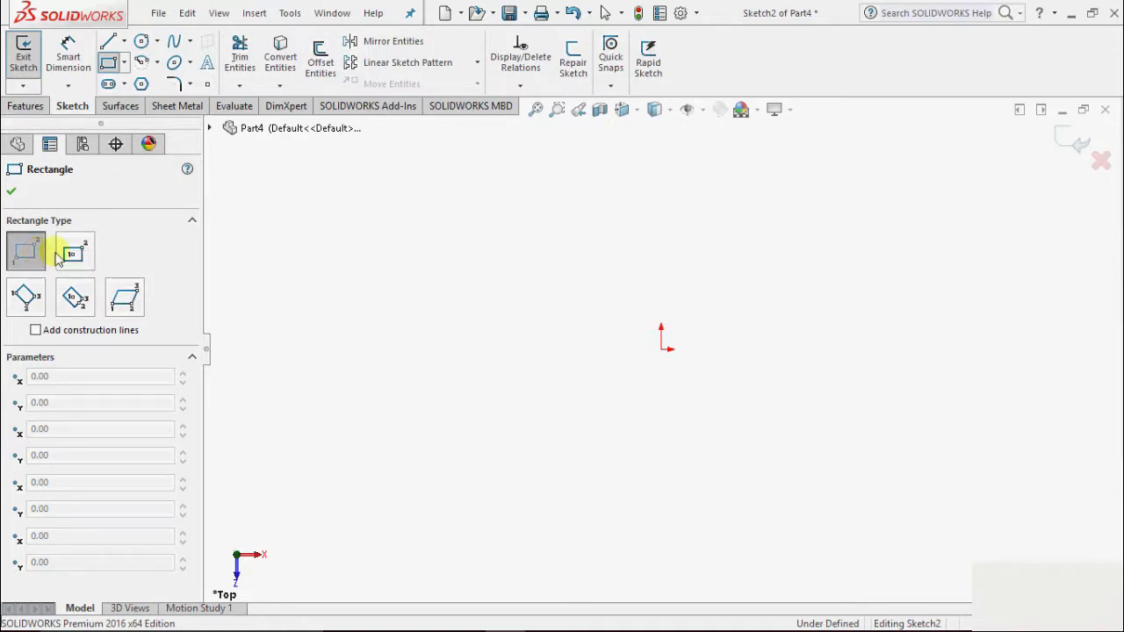
left_click(380, 245)
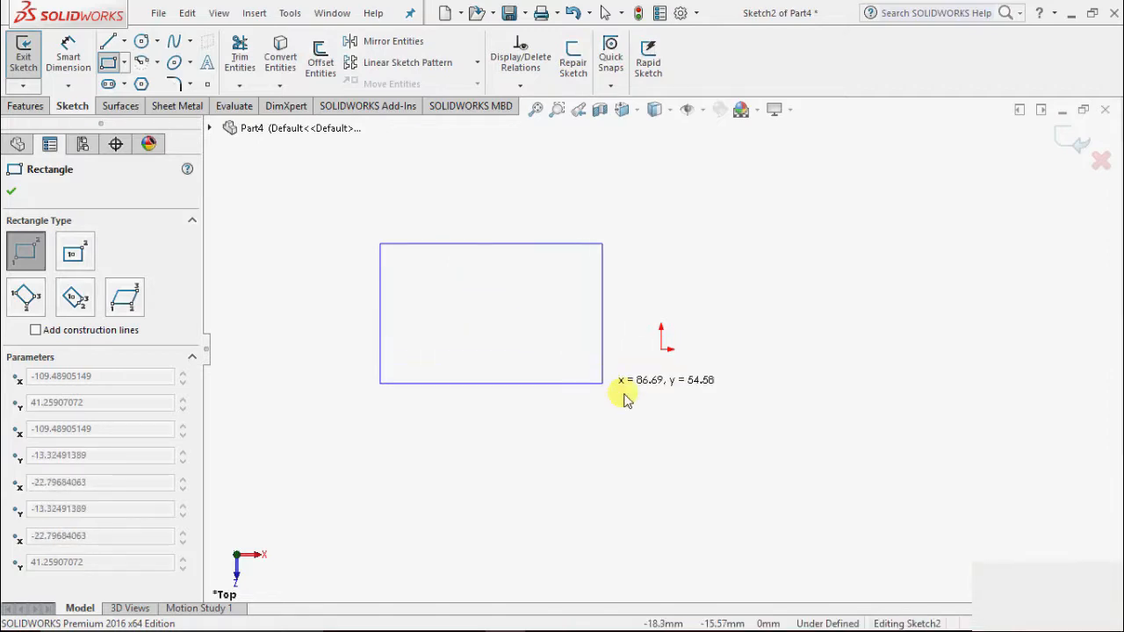
left_click(863, 497)
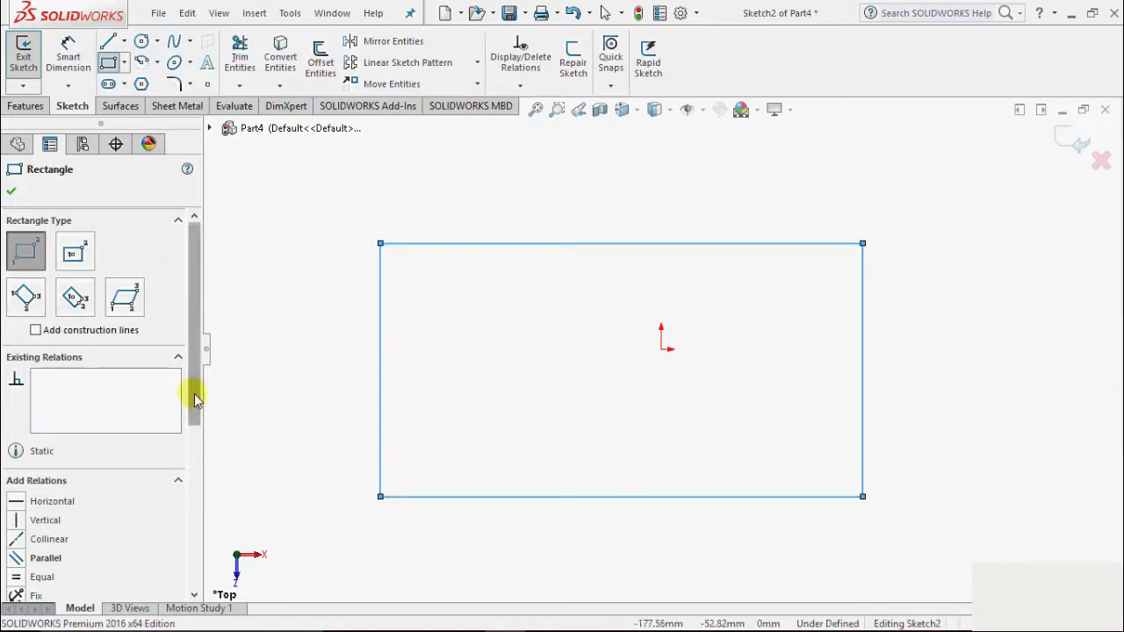
left_click_drag(195, 400, 190, 569)
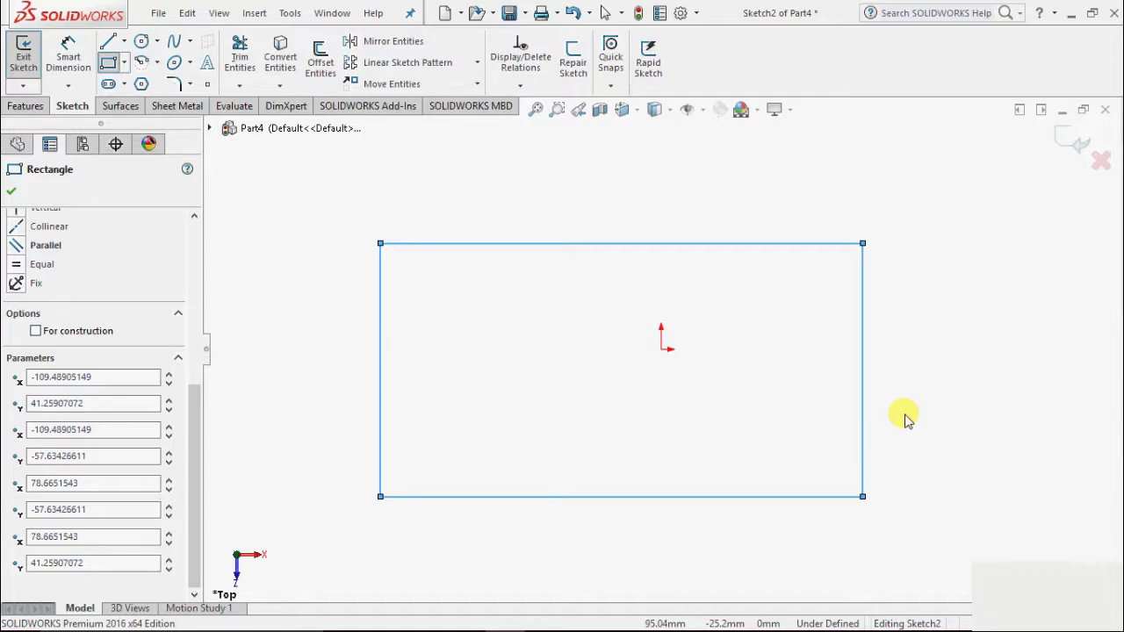
left_click(12, 191)
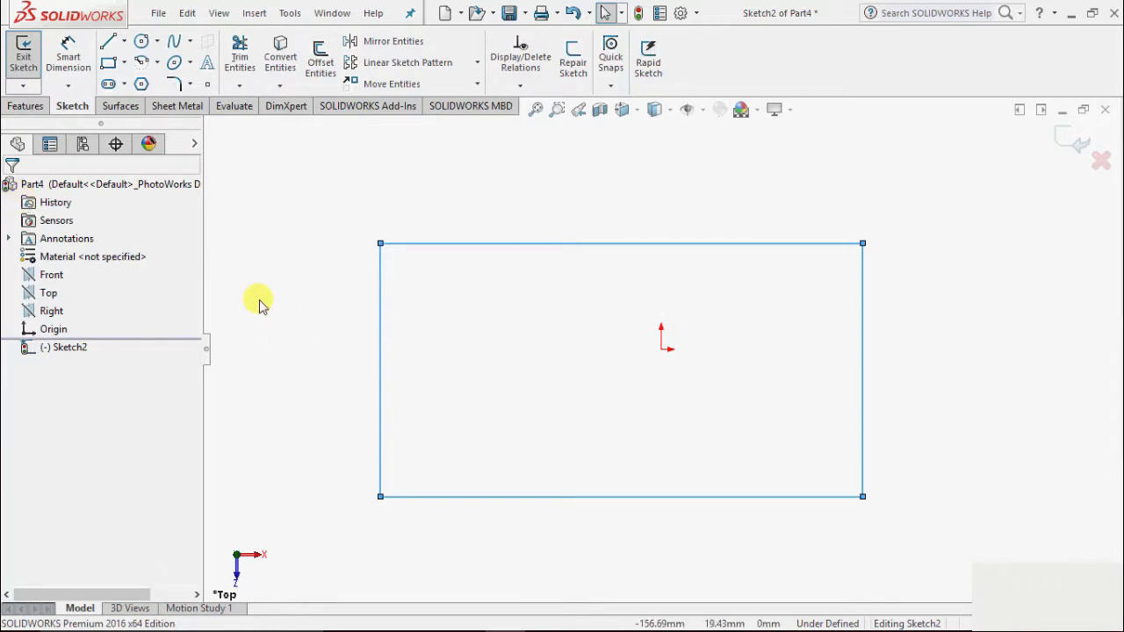
Sketch a center rectangle of about 108 by 46 mm inside the first rectangle, with construction lines from its corners.
scroll(272, 305, "down", 1)
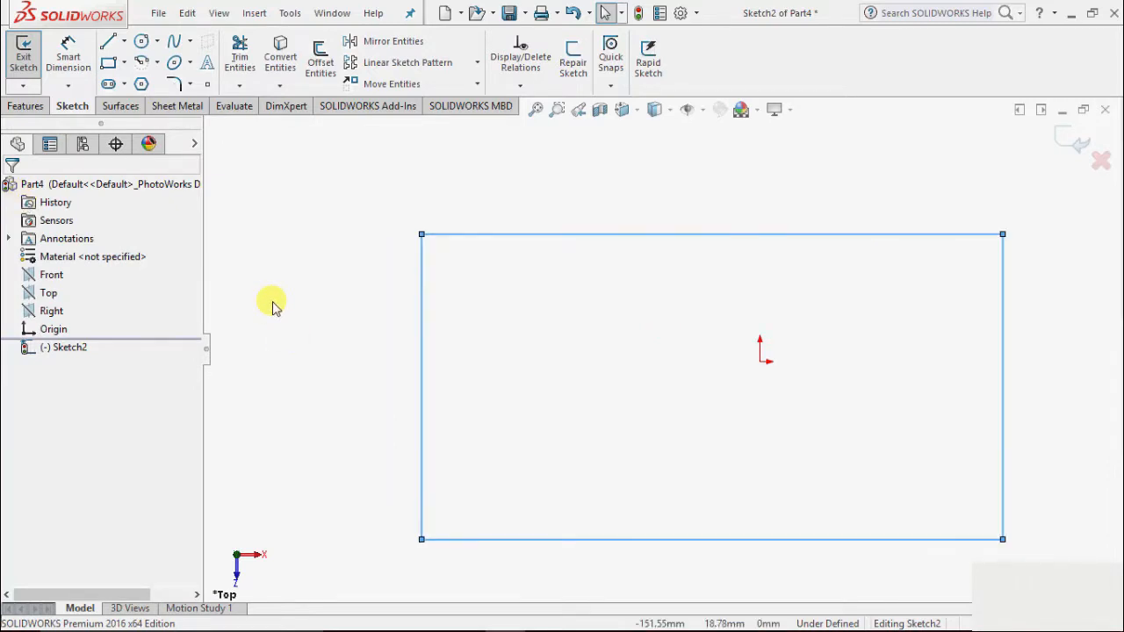
scroll(296, 239, "down", 1)
scroll(296, 240, "up", 3)
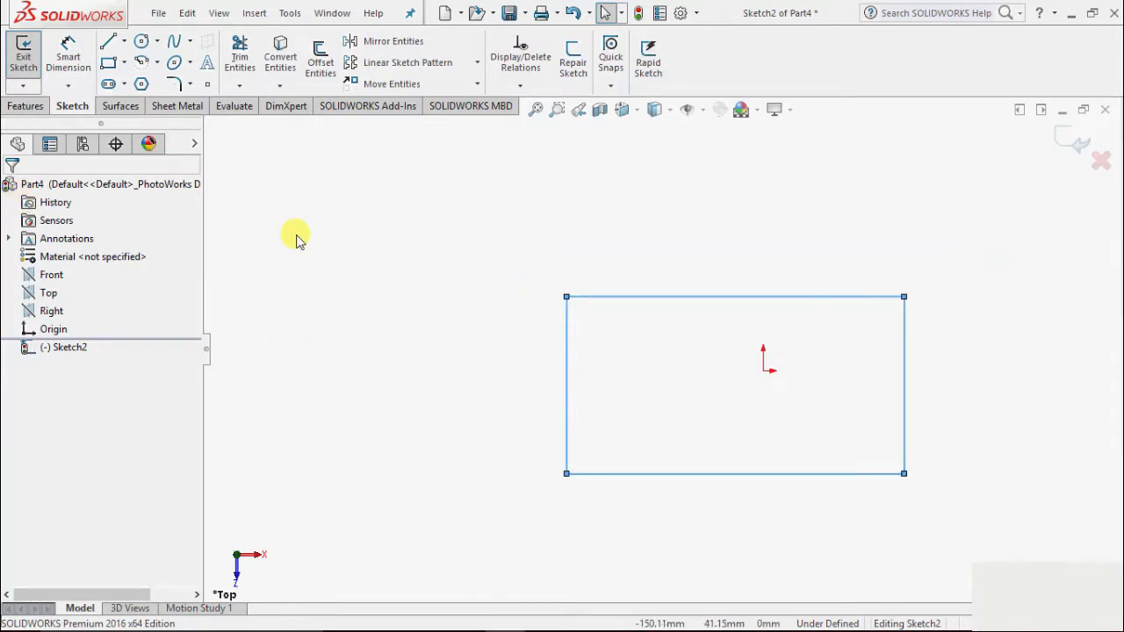
scroll(1080, 392, "up", 1)
scroll(1067, 408, "down", 2)
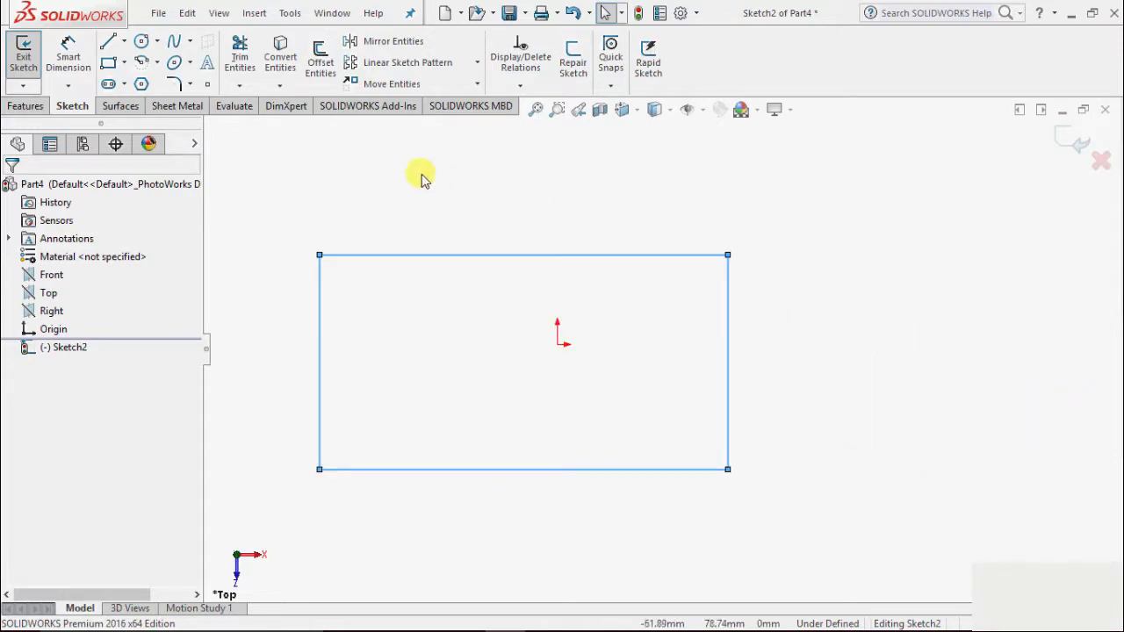
left_click(125, 63)
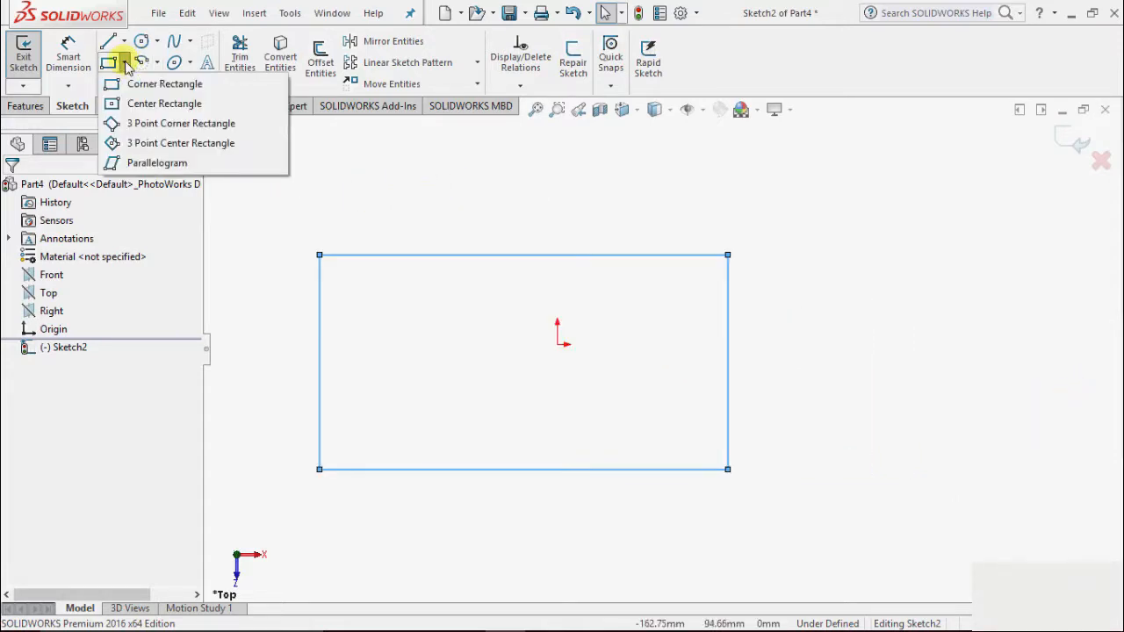
left_click(158, 105)
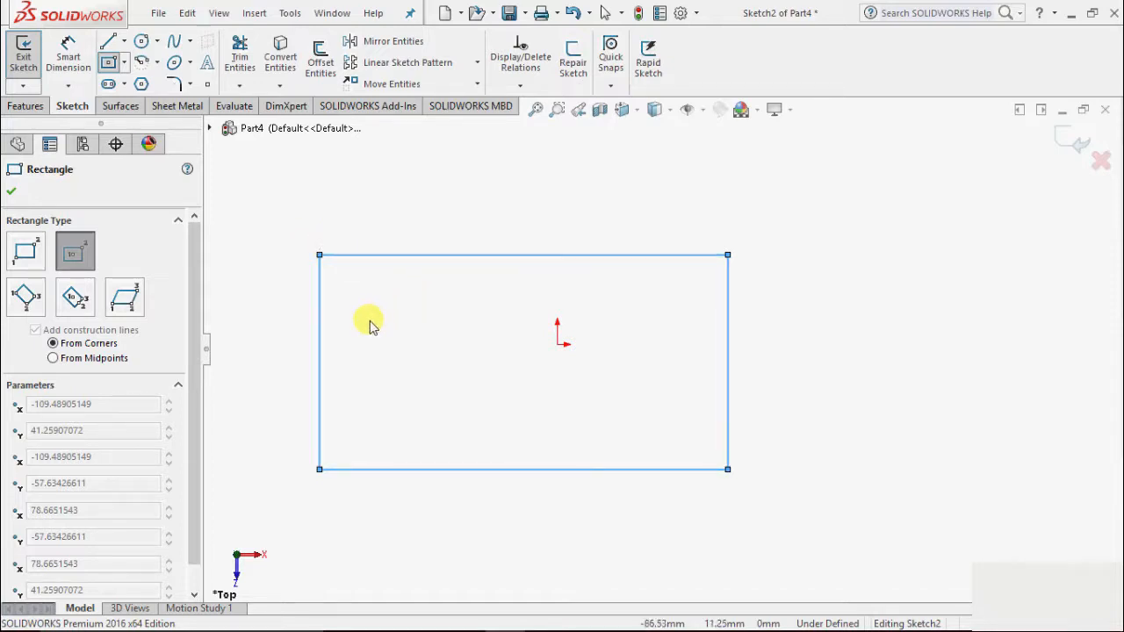
scroll(489, 362, "up", 2)
scroll(569, 347, "down", 7)
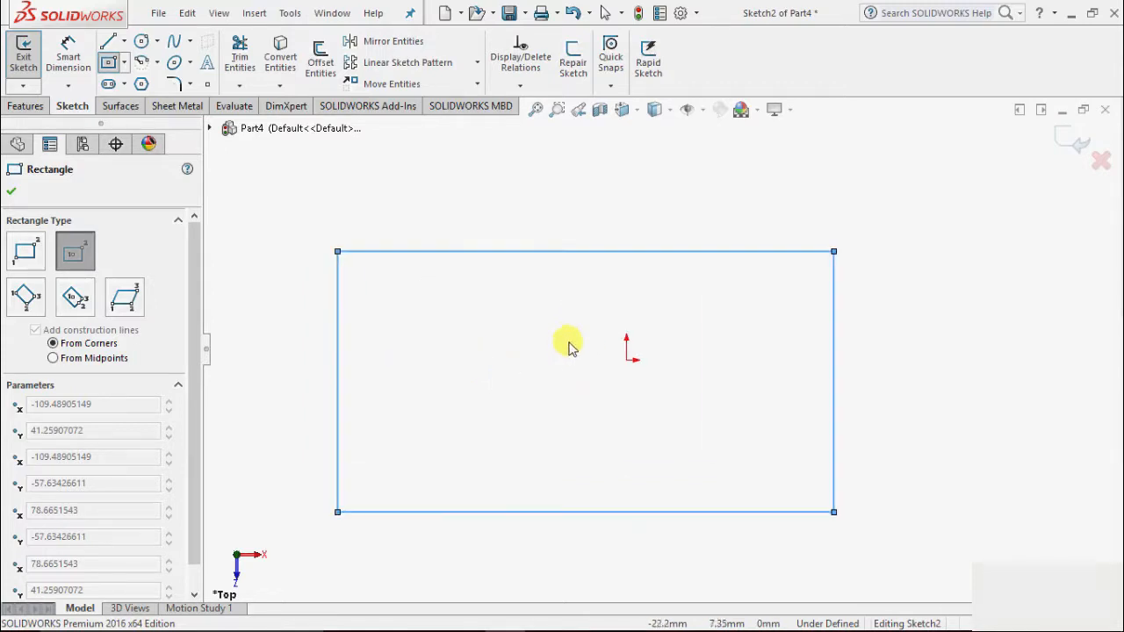
scroll(587, 330, "up", 5)
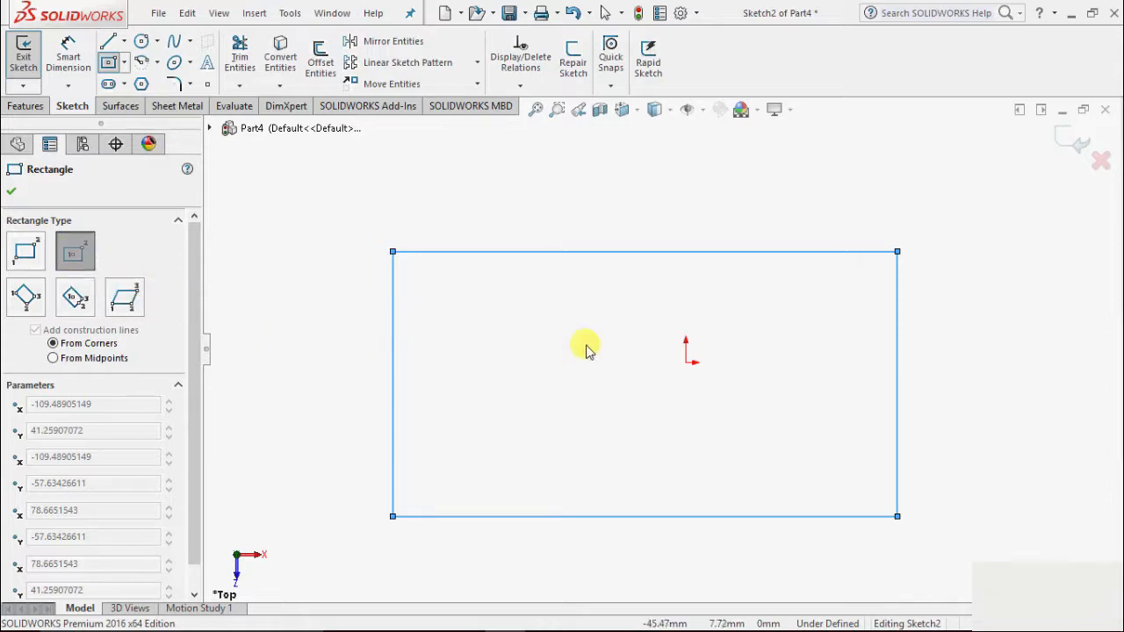
left_click(623, 384)
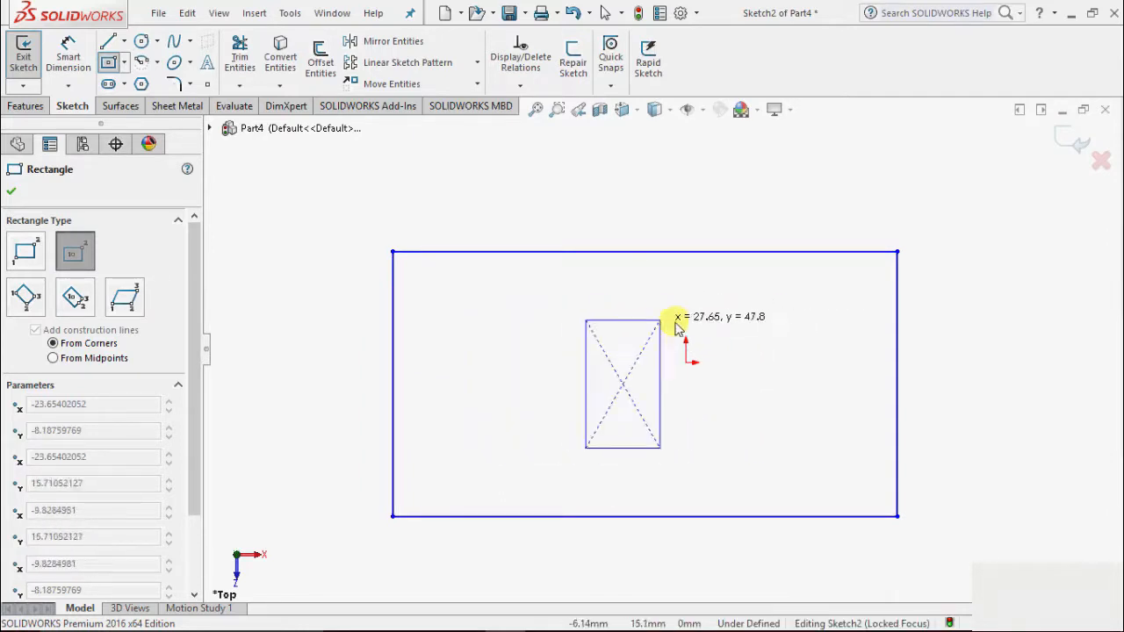
scroll(764, 319, "up", 1)
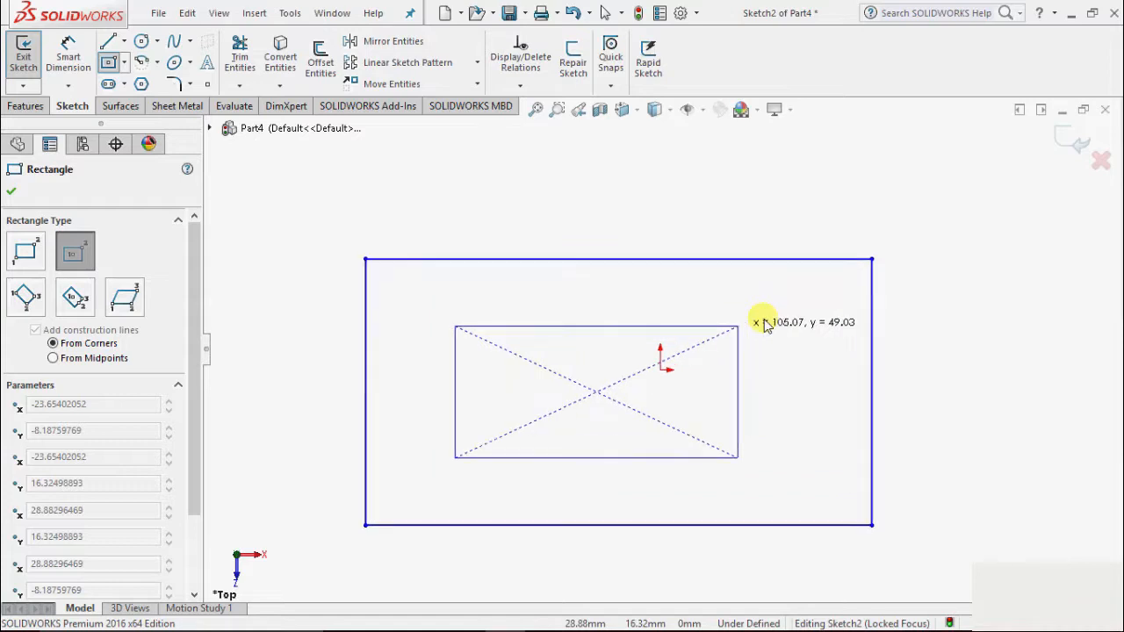
scroll(764, 323, "down", 2)
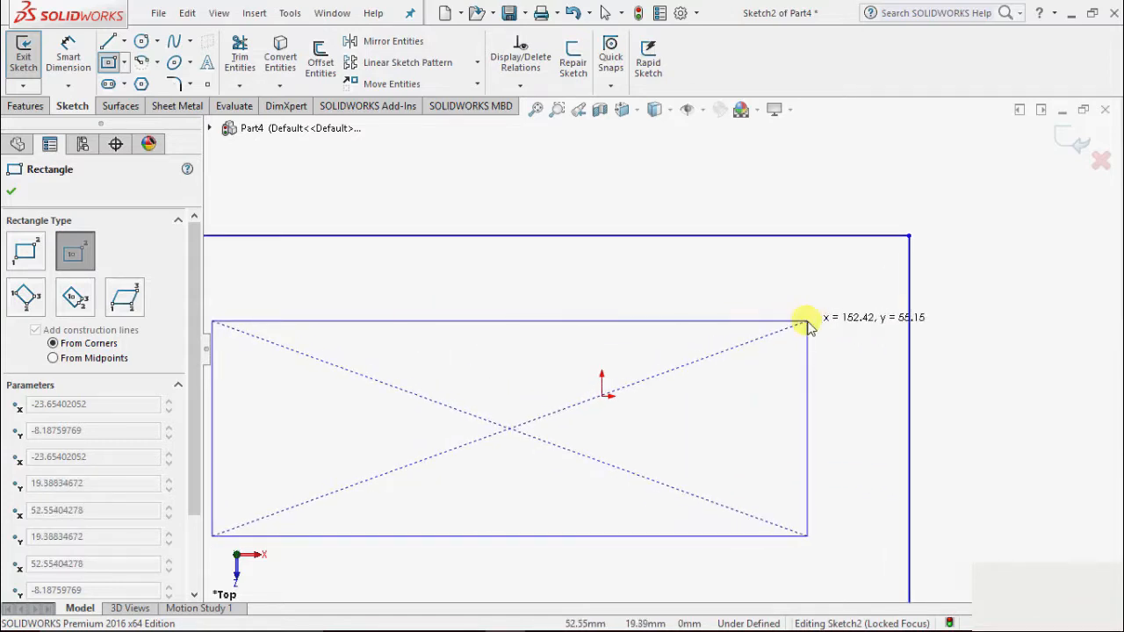
scroll(808, 322, "up", 3)
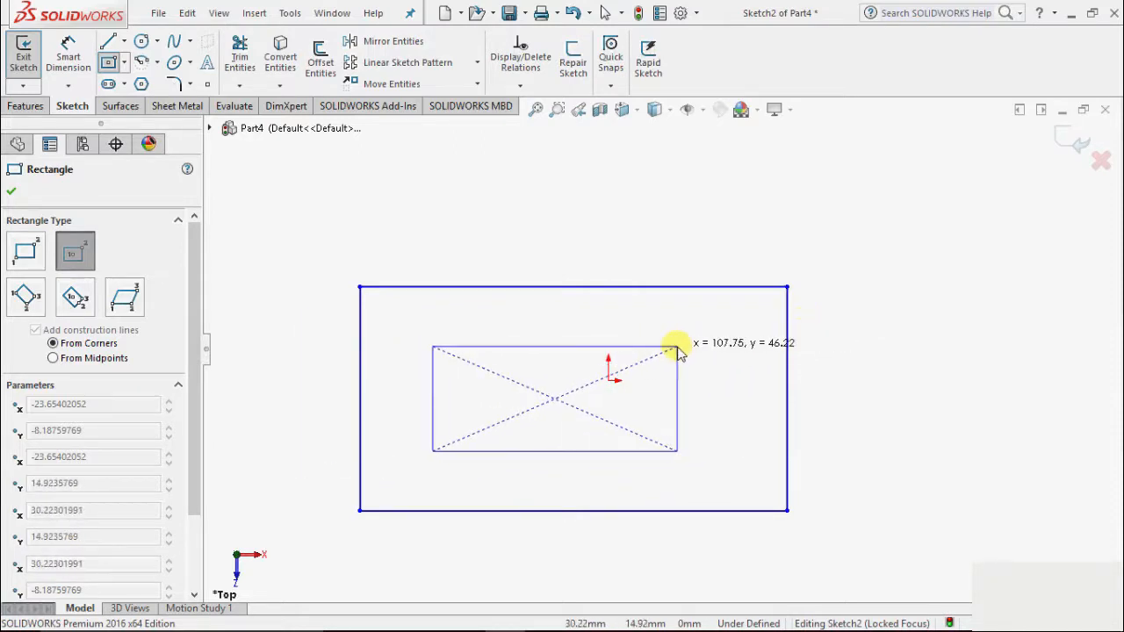
left_click(677, 348)
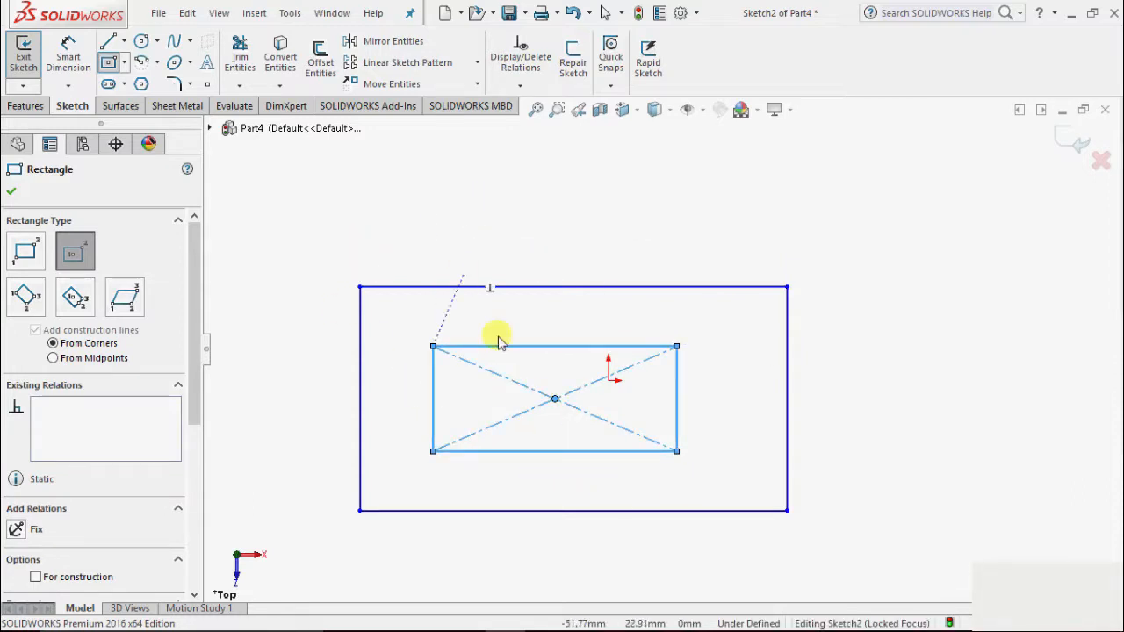
Sketch a 3 point corner rectangle of about 214 by 89 mm, tilted about 11°, in the empty area above the first two rectangles.
scroll(607, 492, "down", 1)
scroll(719, 522, "down", 1)
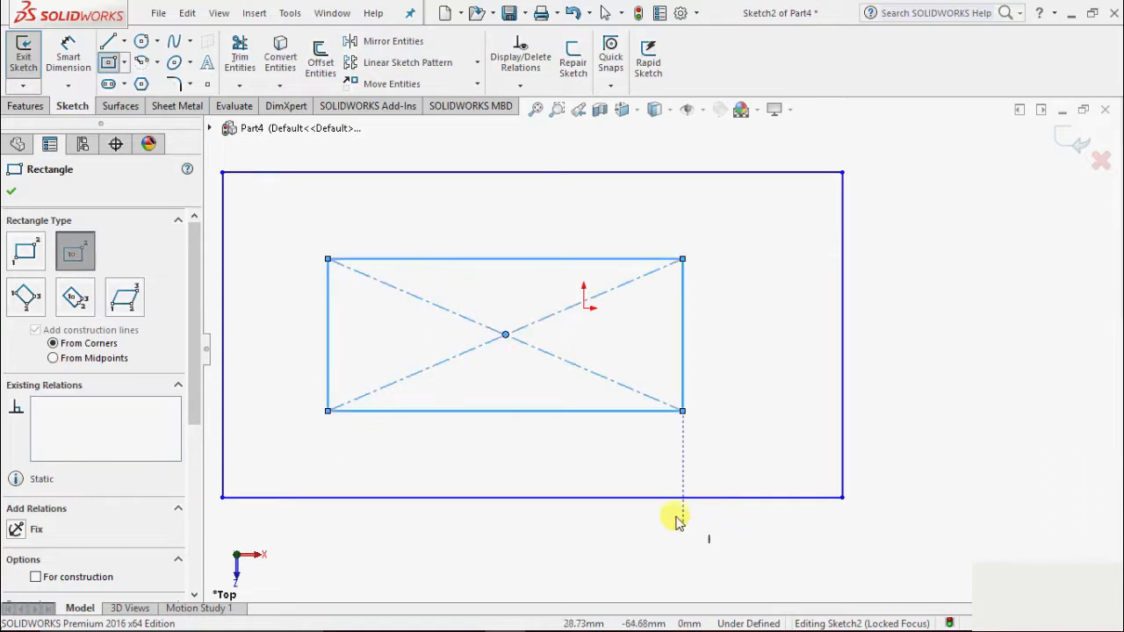
scroll(678, 513, "up", 3)
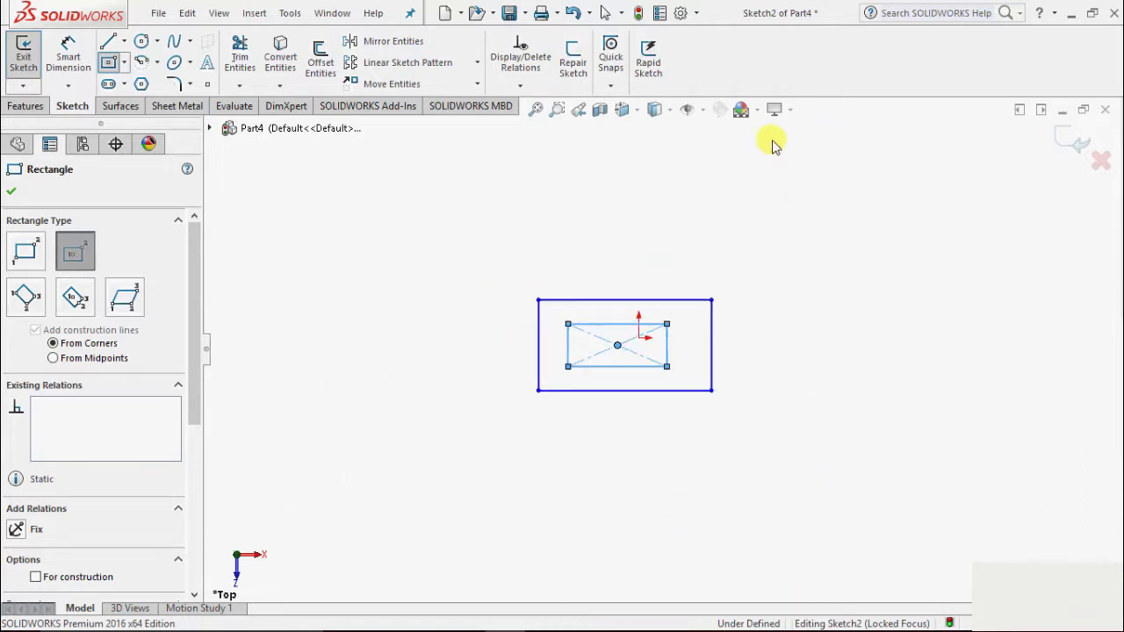
scroll(620, 127, "down", 5)
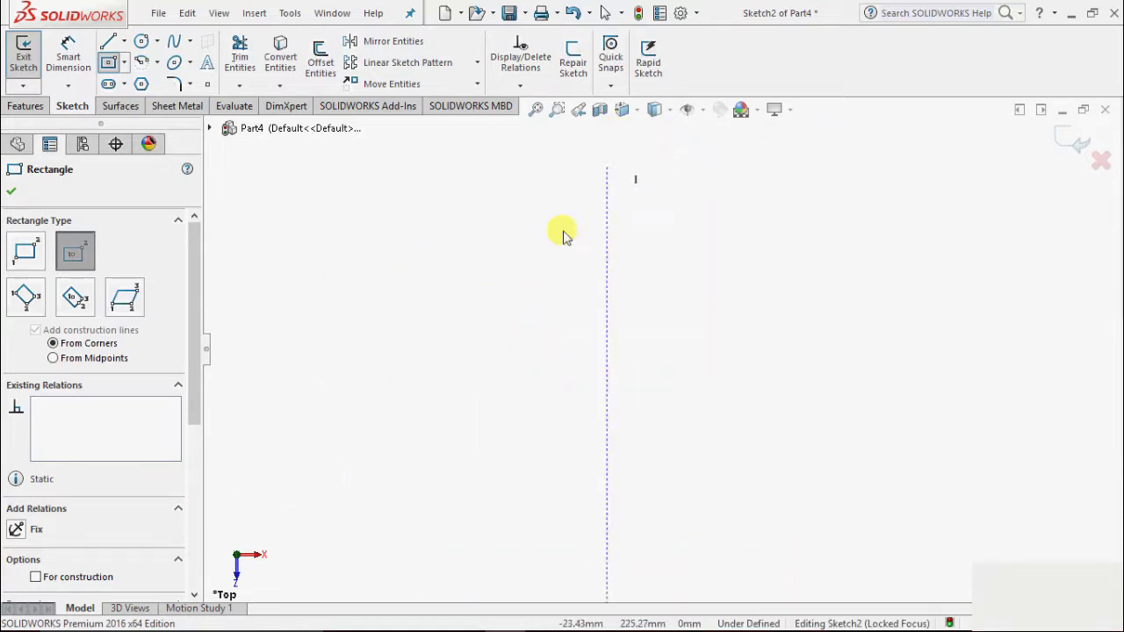
left_click(25, 303)
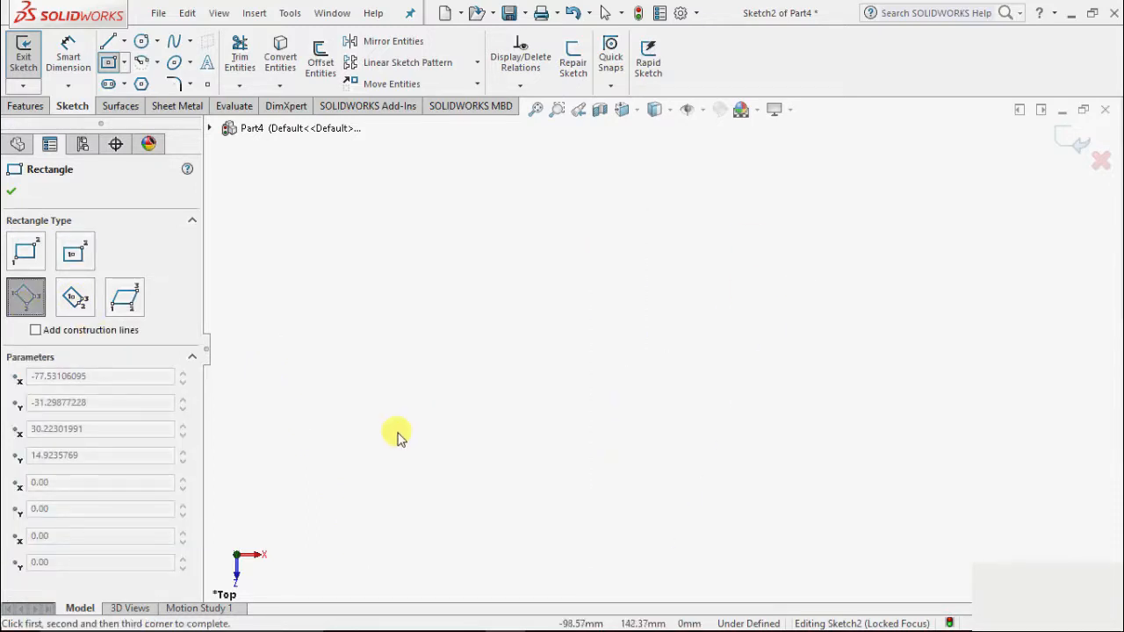
left_click(444, 507)
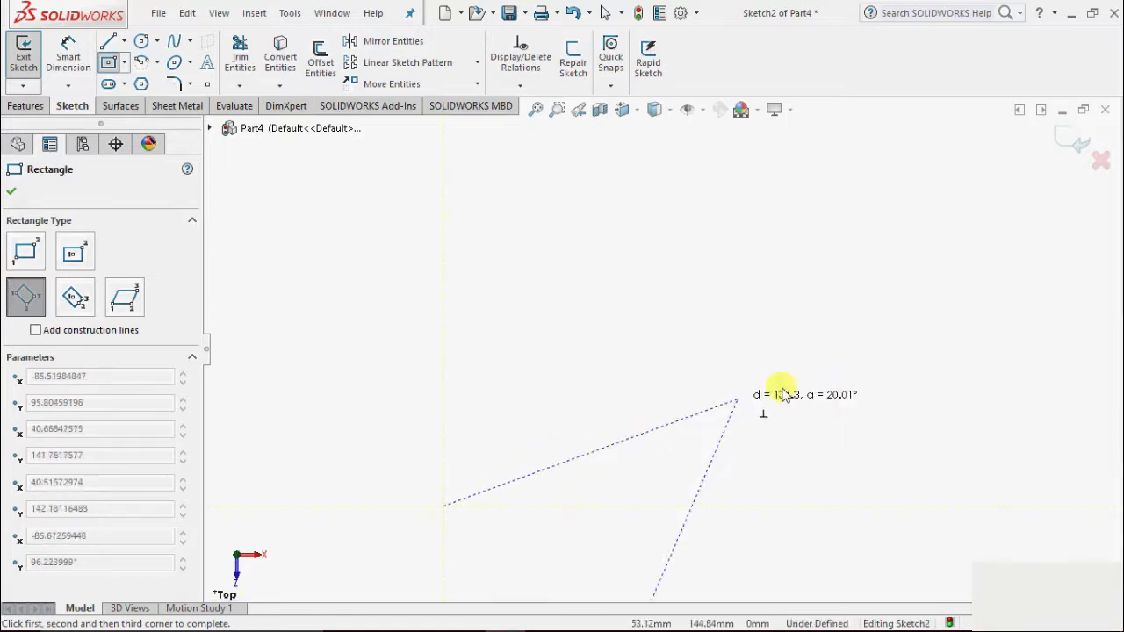
left_click(931, 409)
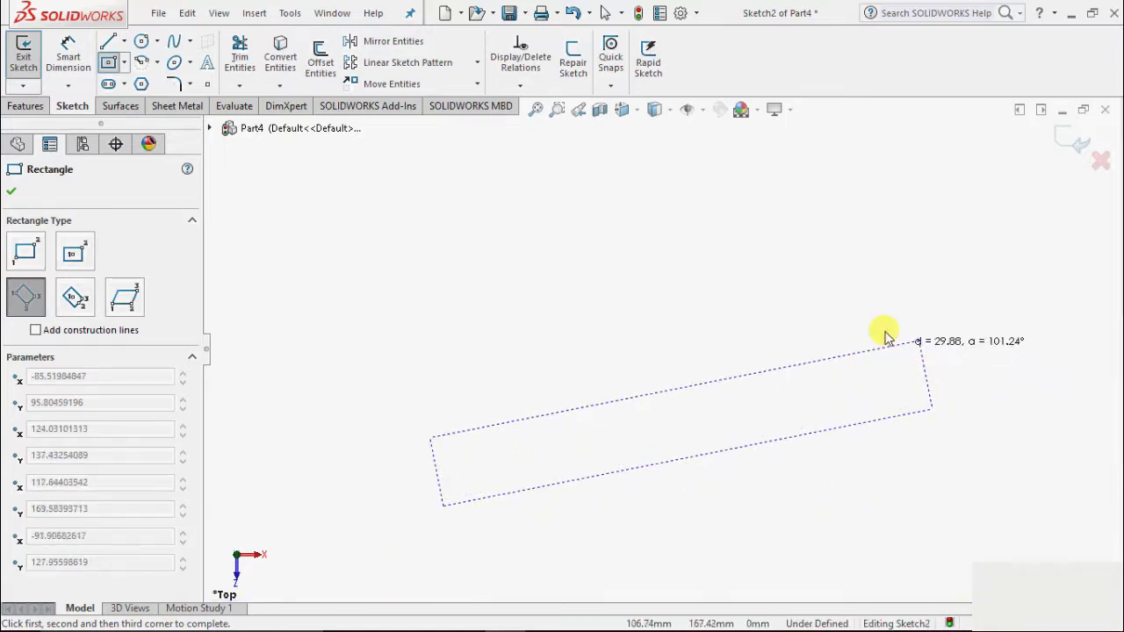
left_click(757, 237)
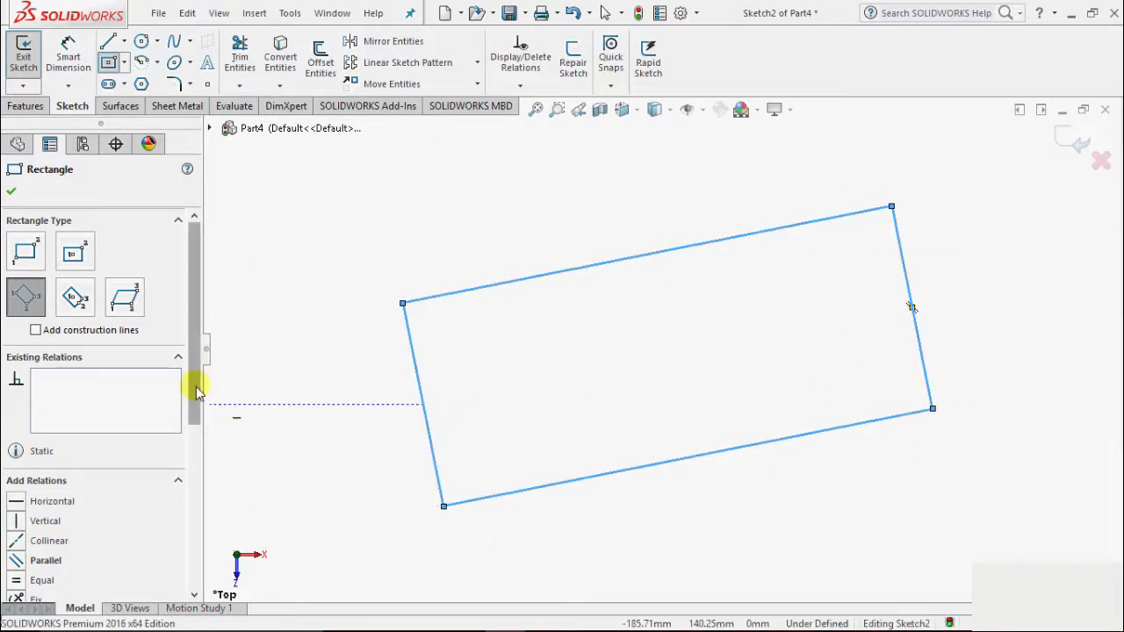
left_click_drag(197, 385, 184, 464)
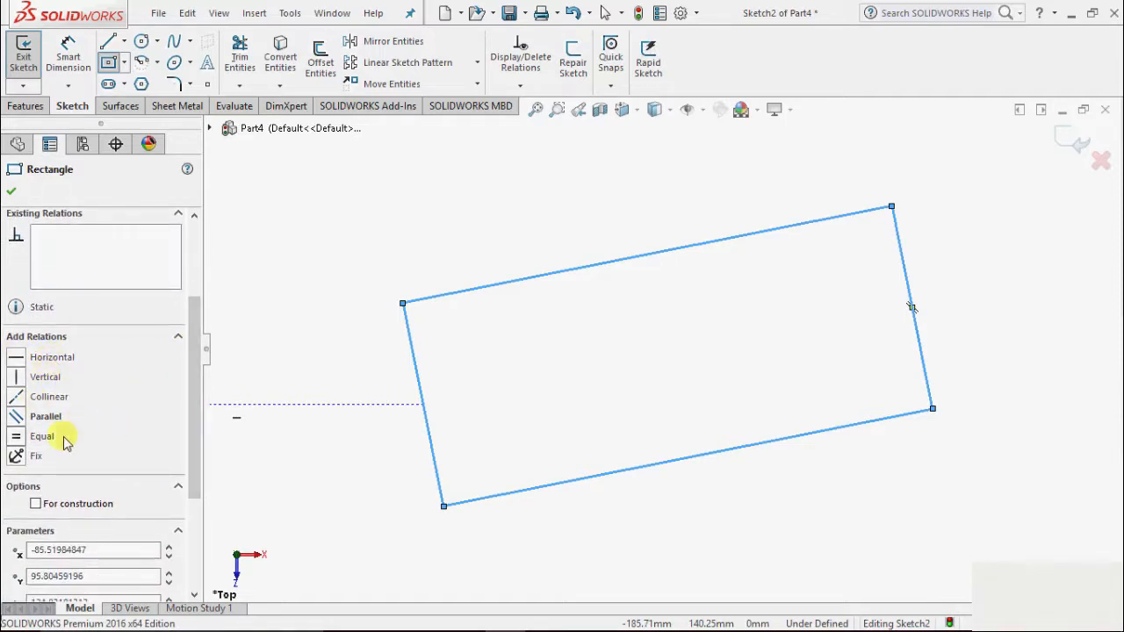
left_click_drag(193, 494, 219, 394)
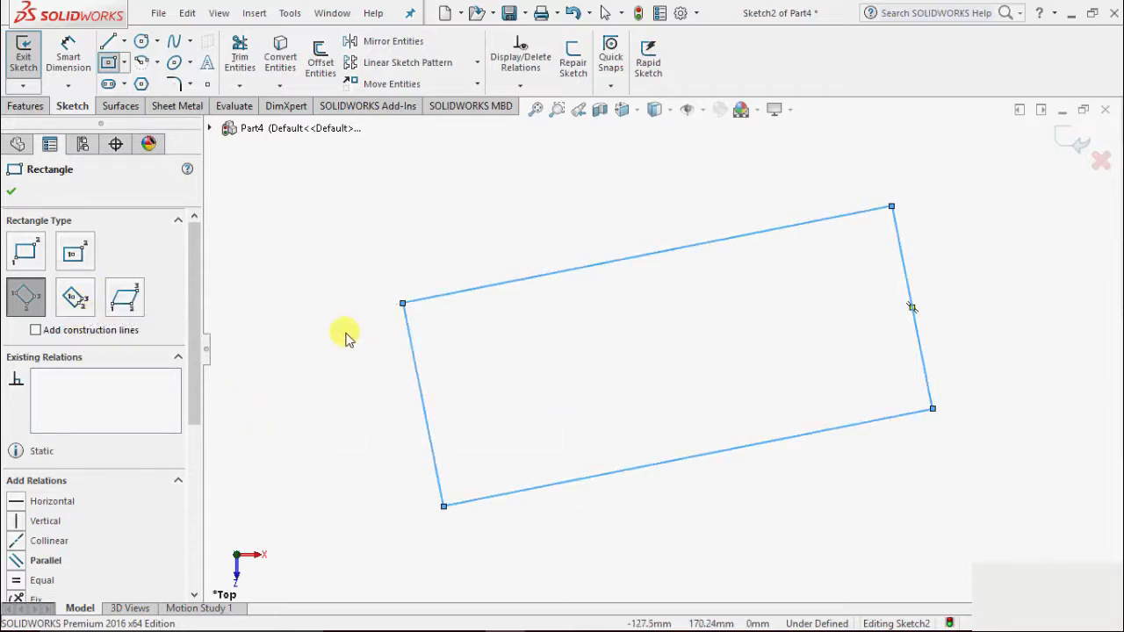
Sketch a 3 point center rectangle of about 191 by 52 mm, tilted about 13°, up and left of the previous one, with construction lines from corners.
scroll(244, 410, "up", 1)
scroll(646, 360, "up", 2)
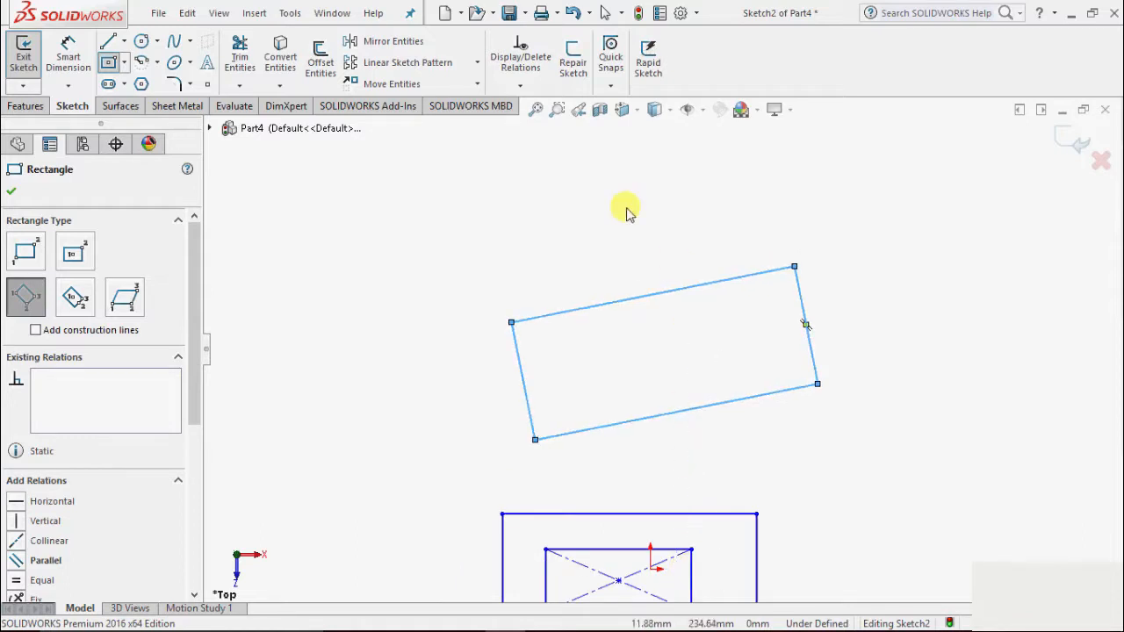
scroll(417, 153, "down", 1)
scroll(433, 158, "down", 3)
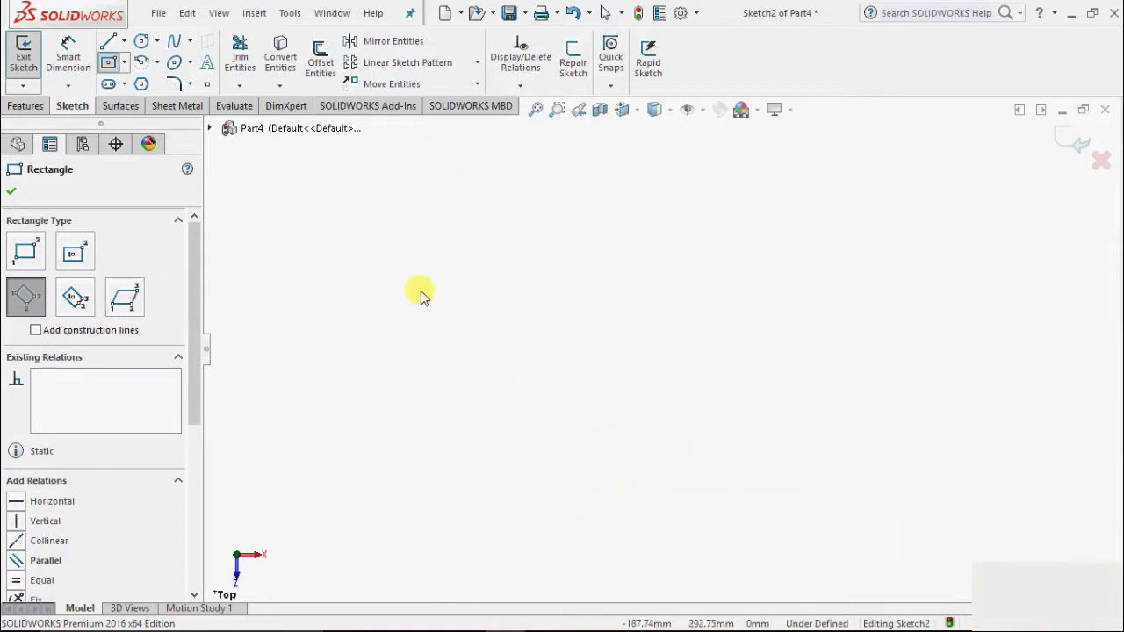
left_click(74, 297)
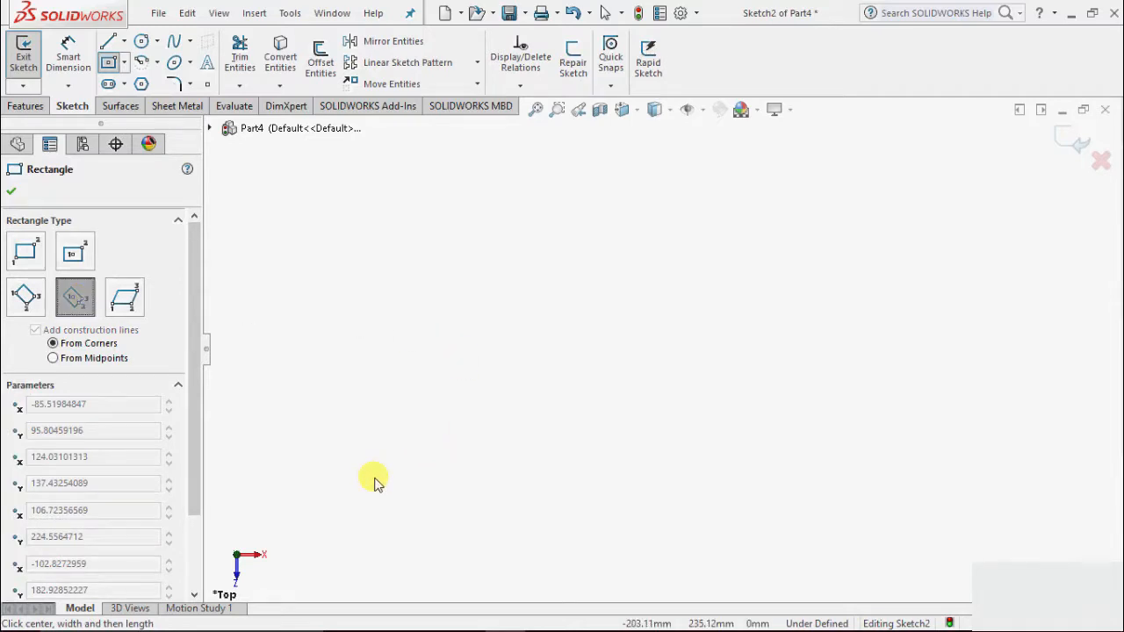
left_click(527, 388)
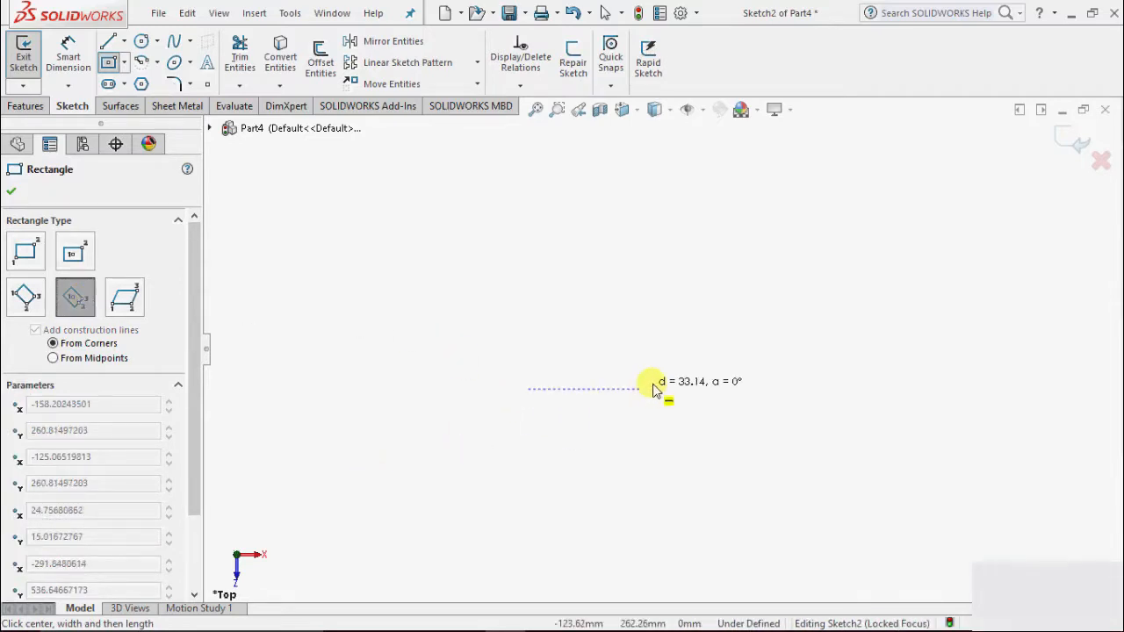
left_click(846, 319)
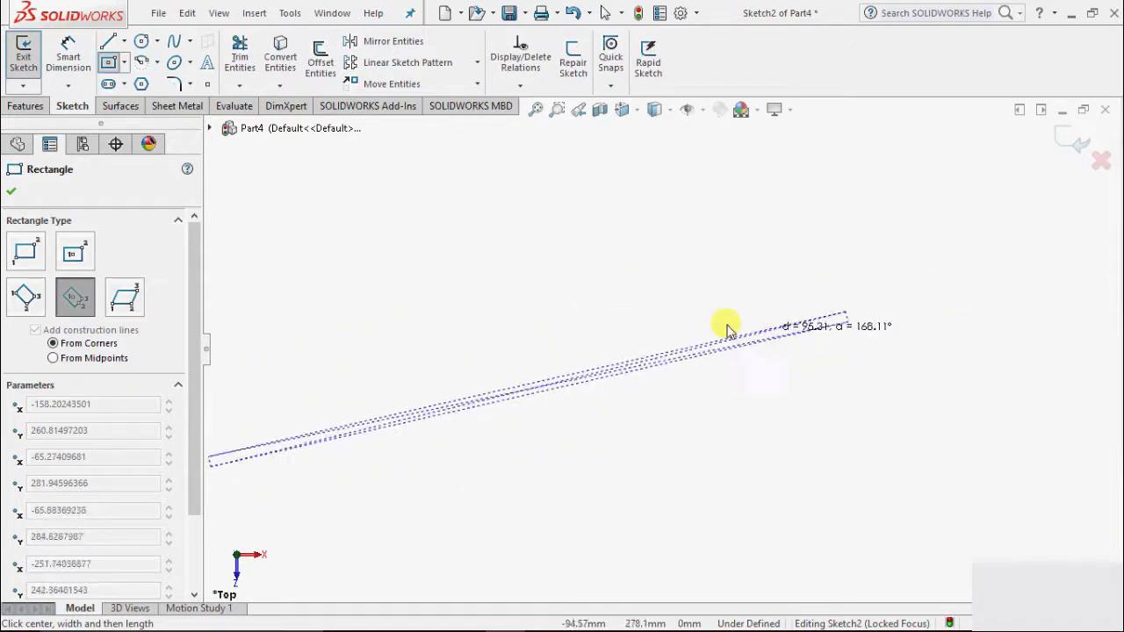
left_click(698, 256)
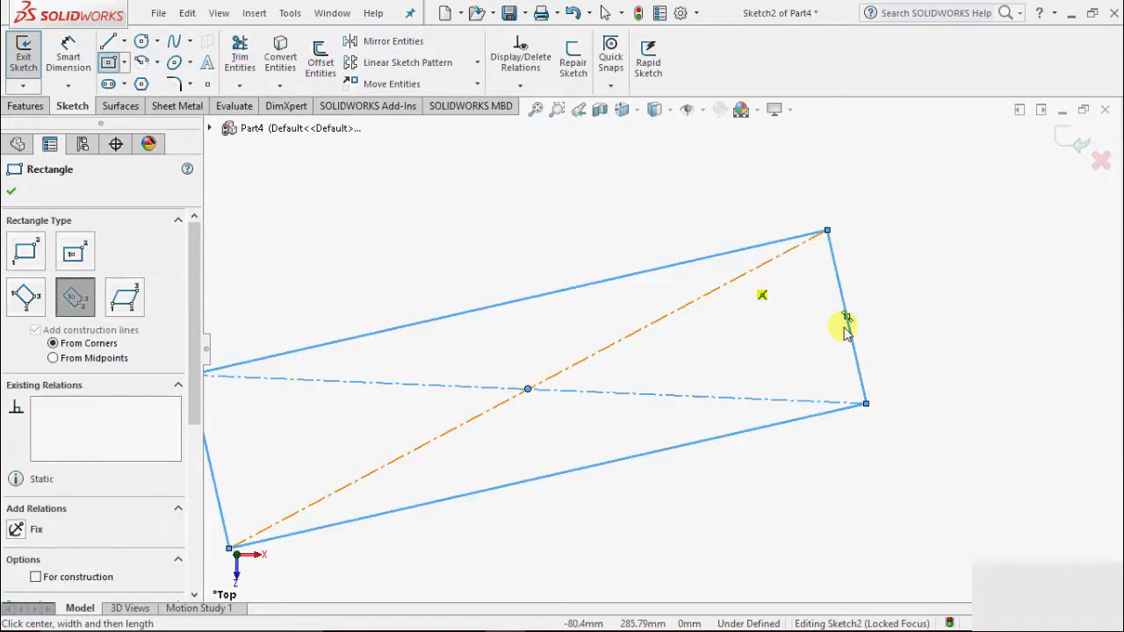
scroll(595, 535, "down", 3)
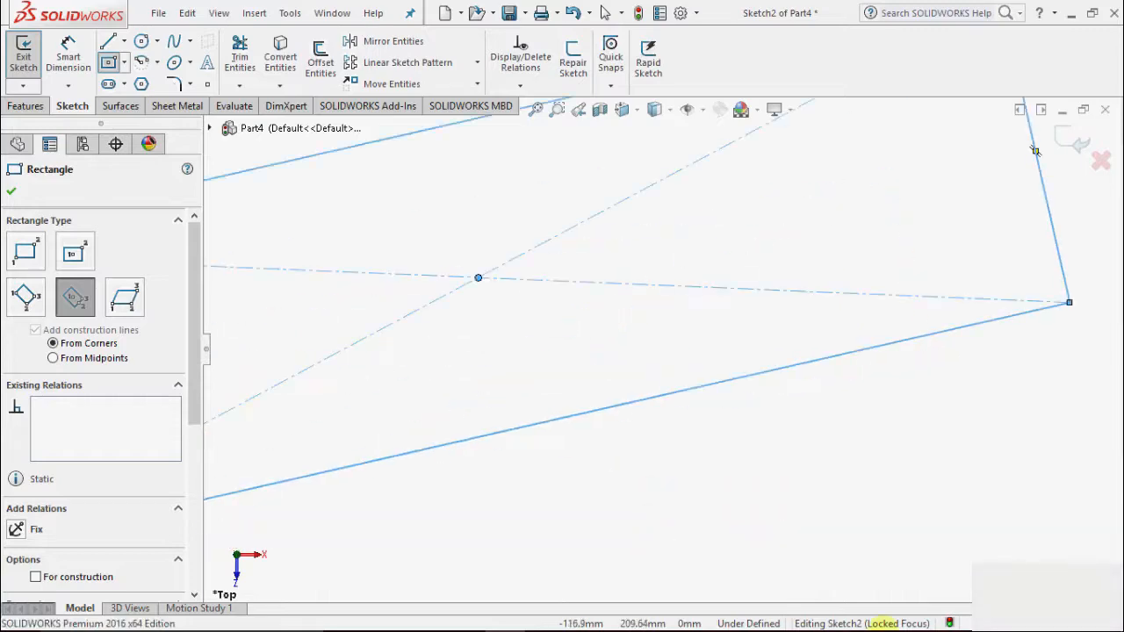
scroll(693, 510, "up", 2)
scroll(707, 540, "up", 2)
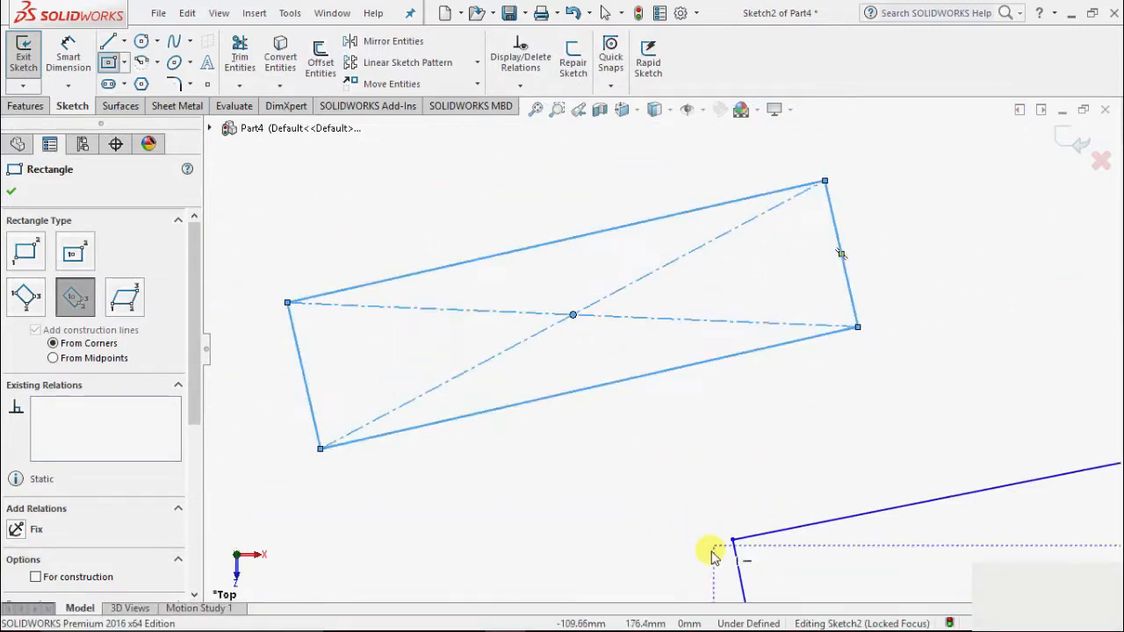
scroll(715, 548, "down", 4)
scroll(722, 525, "up", 7)
scroll(545, 508, "up", 1)
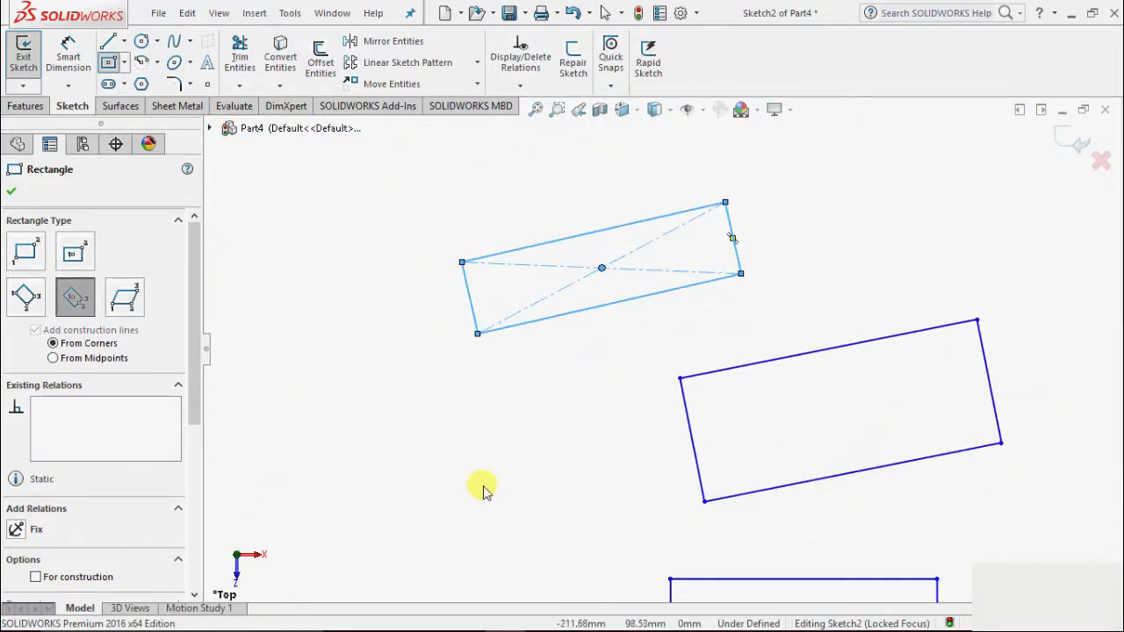
Sketch a parallelogram with sides of about 282 and 134 mm in the empty area left of the other rectangles, and exit the sketch.
scroll(715, 559, "up", 3)
scroll(639, 451, "up", 1)
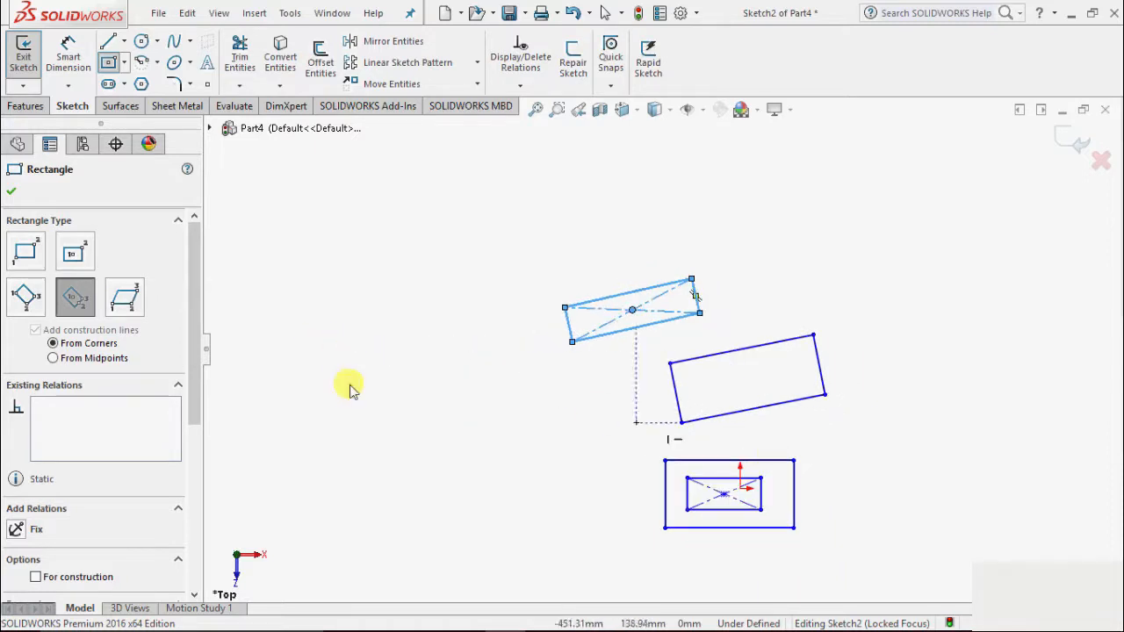
scroll(264, 391, "down", 2)
scroll(434, 431, "down", 3)
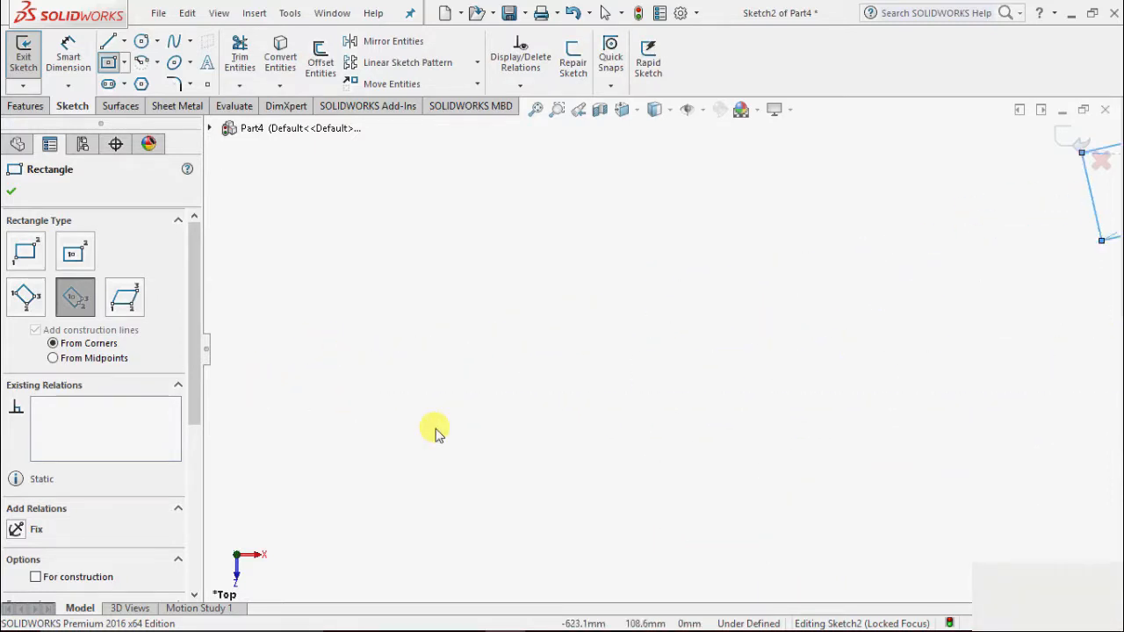
left_click(124, 297)
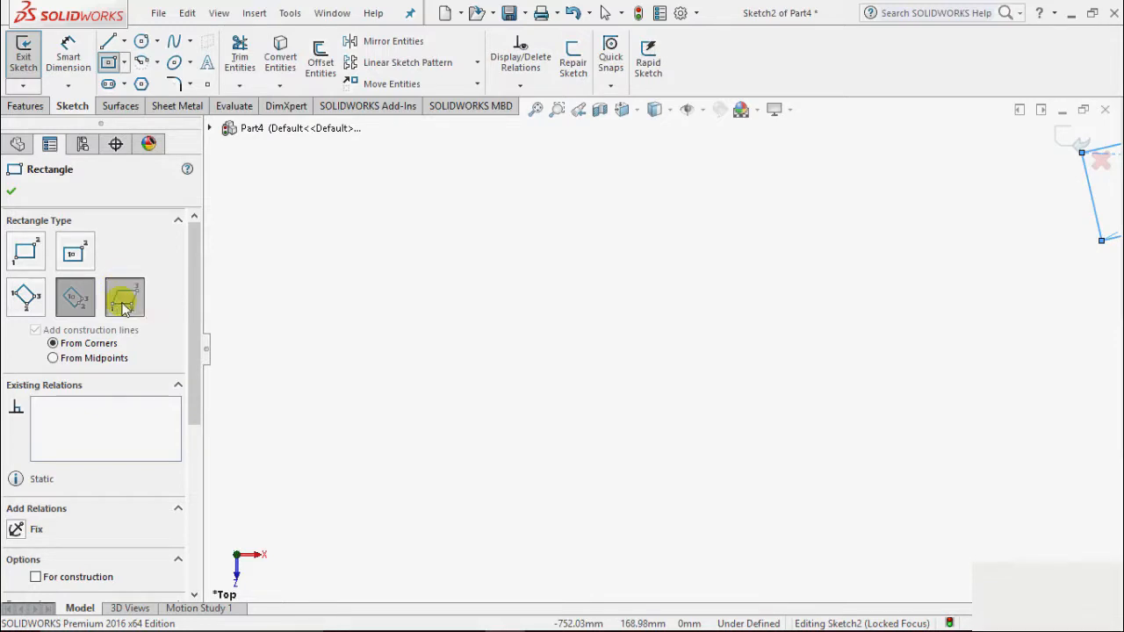
left_click(397, 508)
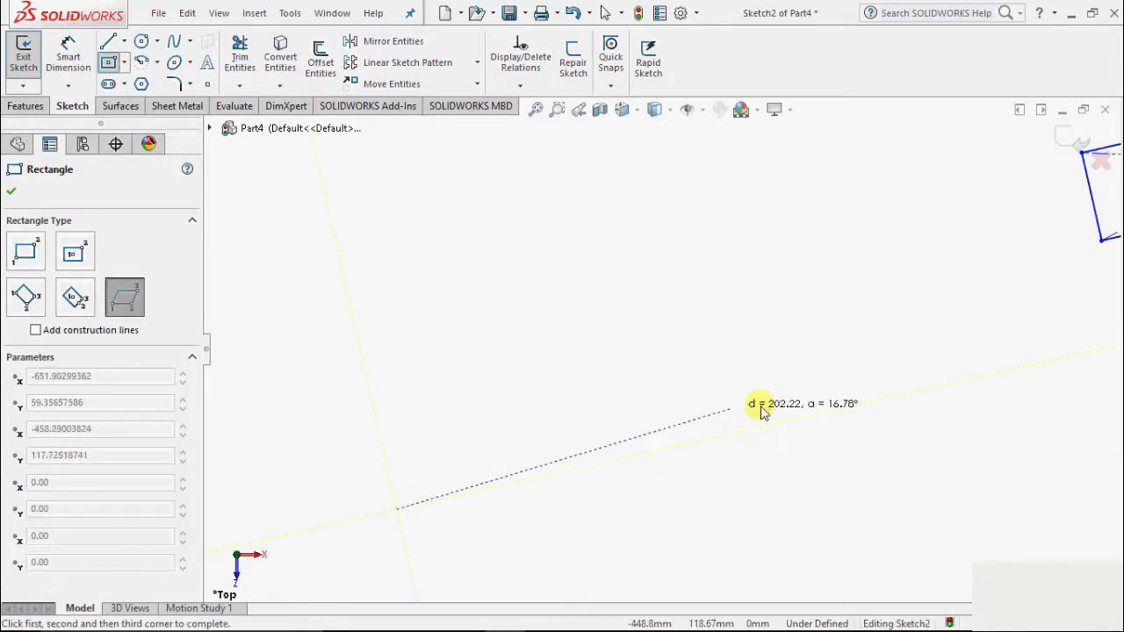
left_click(871, 397)
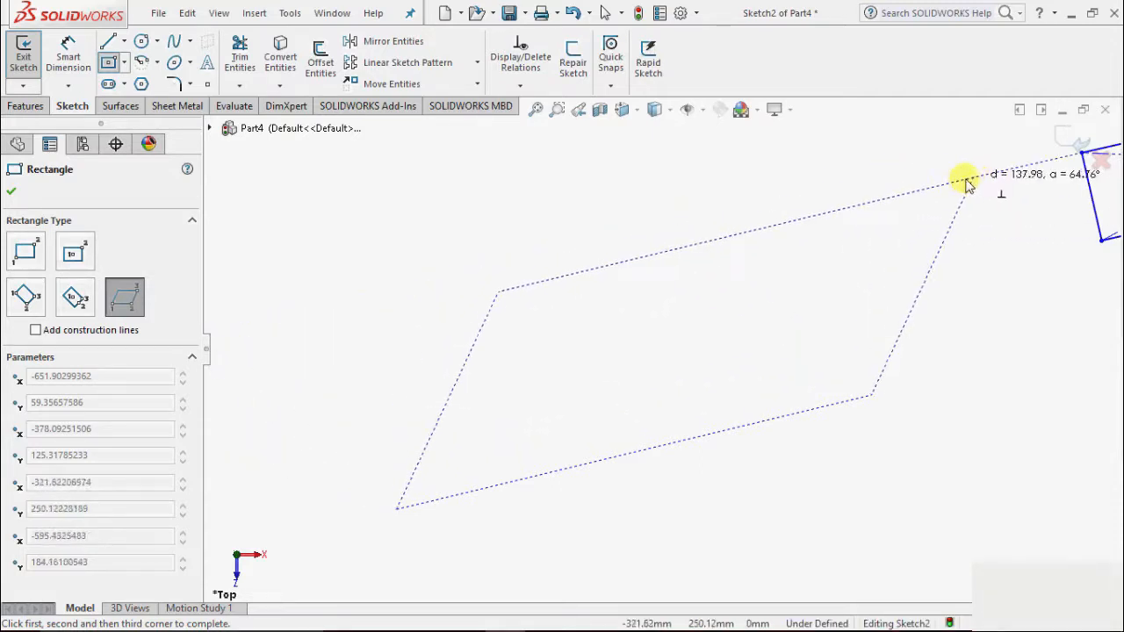
left_click(965, 183)
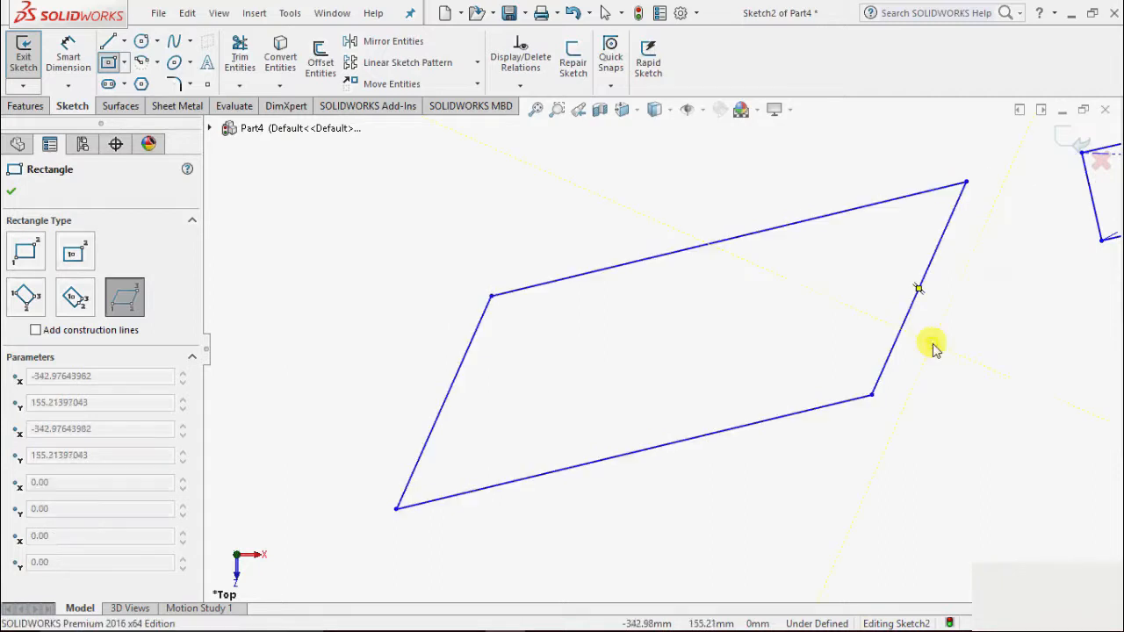
key("Escape")
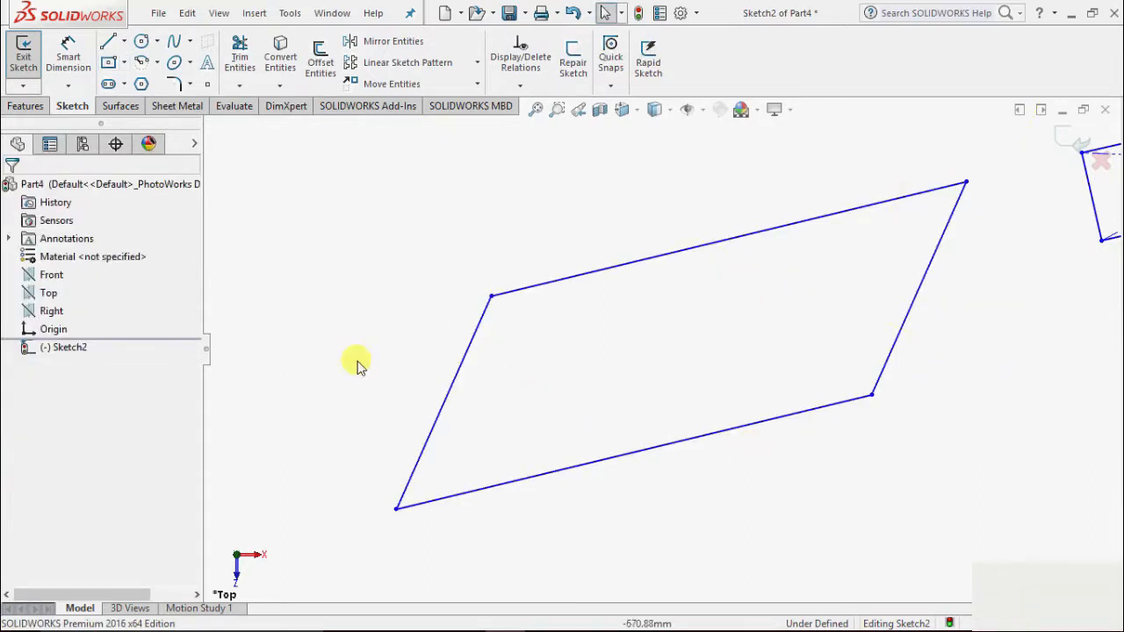
left_click(23, 54)
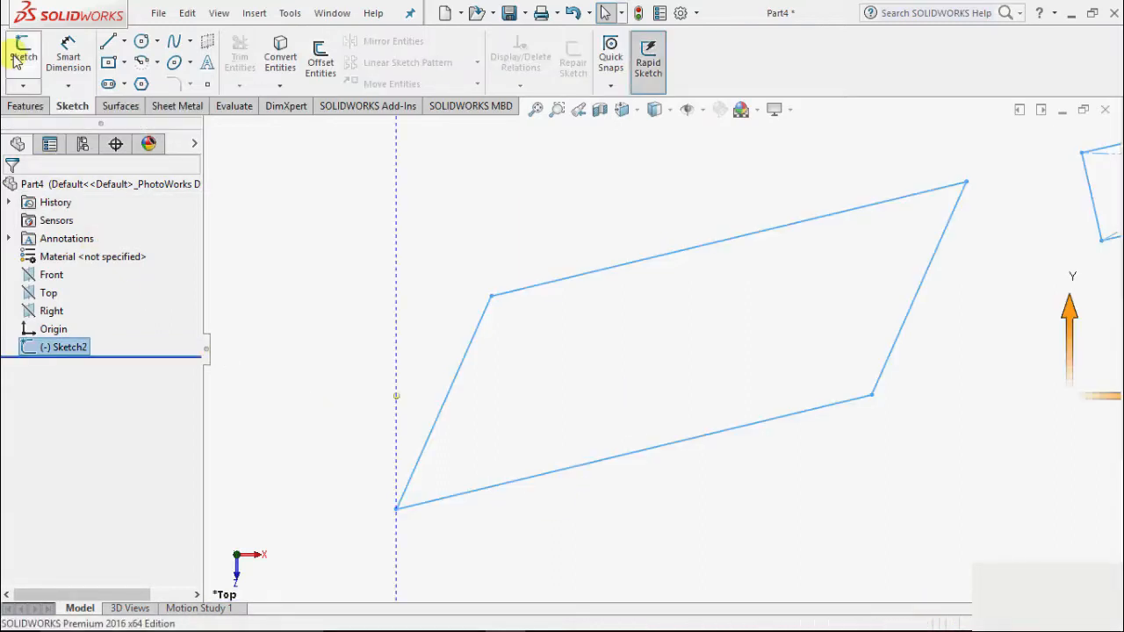